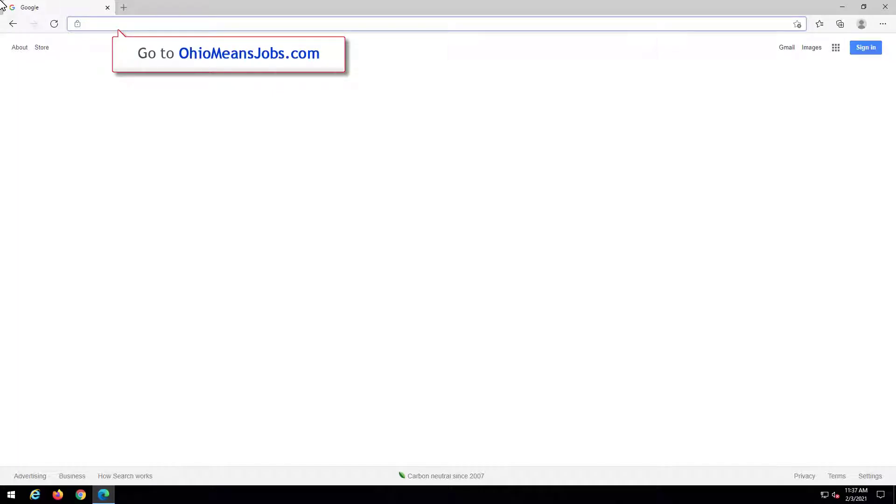
Enter ohiomeansjobs.com in the Edge address bar
{"action": "left_click", "coordinate": [95, 25]}
{"action": "type", "text": "ohiom"}
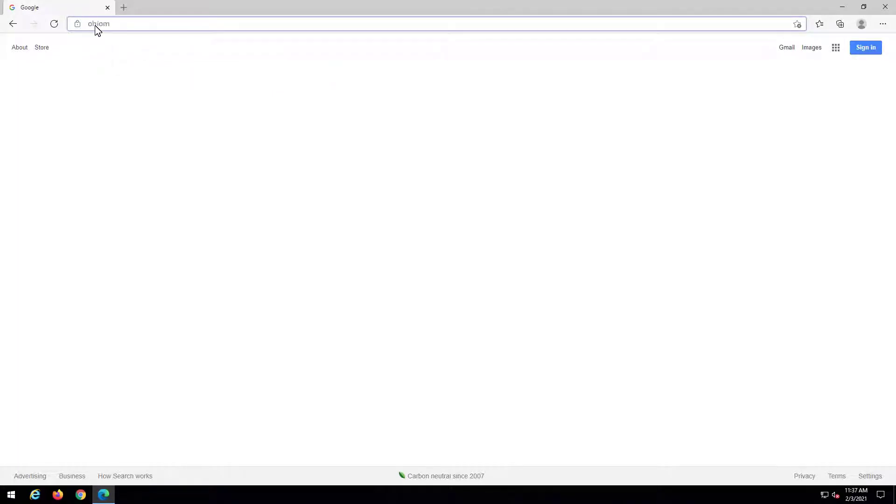
{"action": "type", "text": "eansjobs.com"}
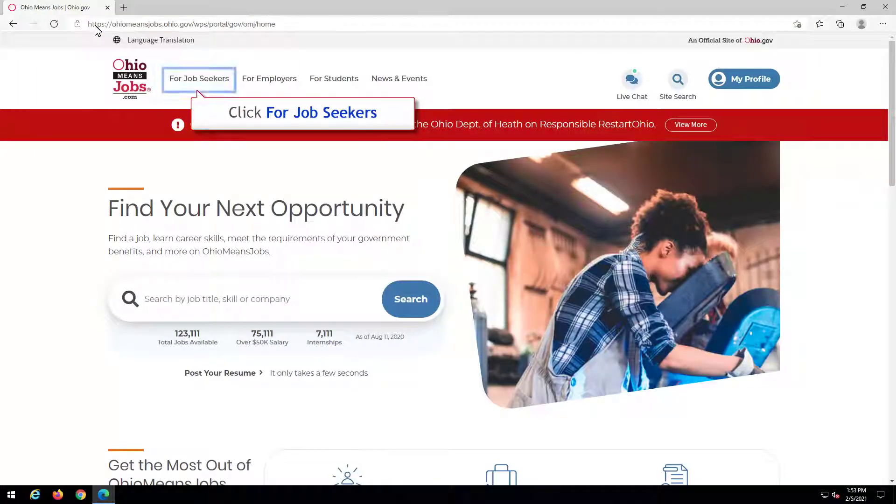
Go to For Job Seekers > Unemployment Claimants, expand Required By Week 20, and open the career profile self-assessment
{"action": "left_click", "coordinate": [188, 77]}
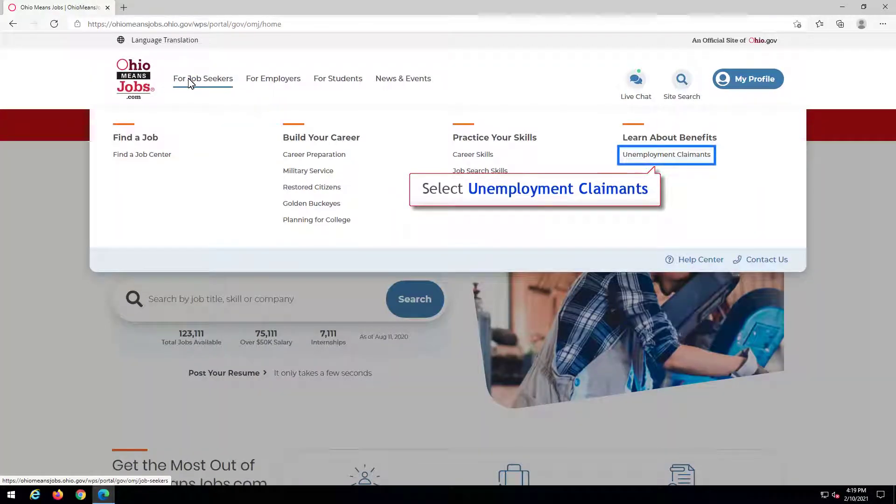
{"action": "left_click", "coordinate": [652, 156]}
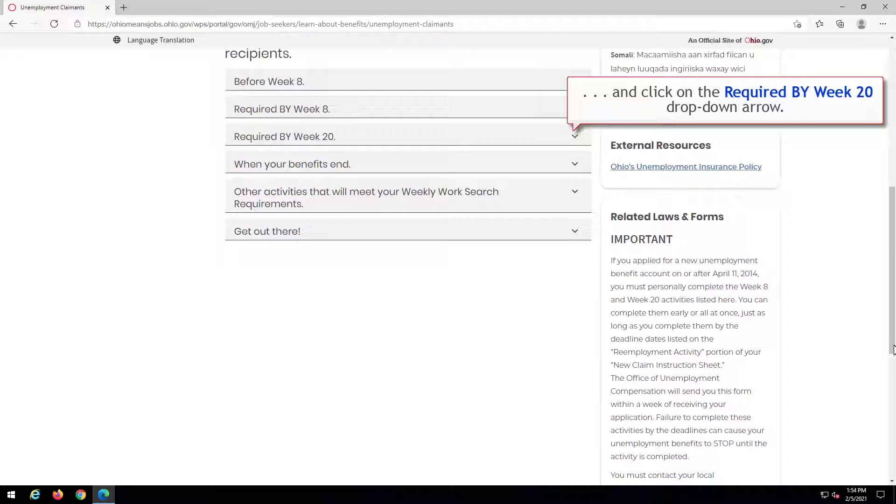
{"action": "left_click", "coordinate": [577, 136]}
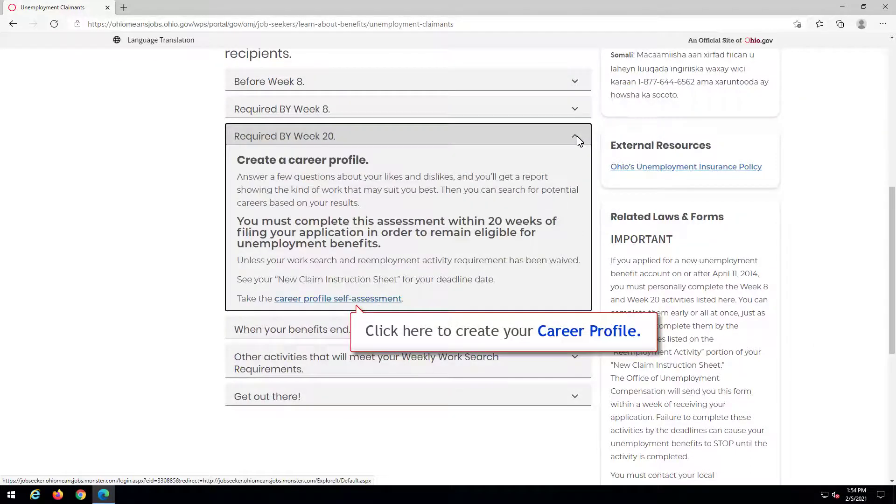
{"action": "left_click", "coordinate": [344, 299]}
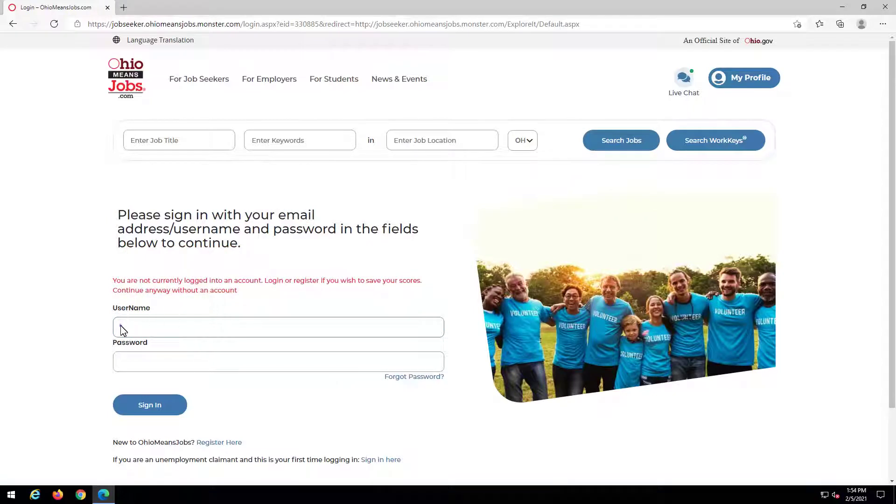
Finish the username, enter the account password, and sign in
{"action": "type", "text": "aimant"}
{"action": "left_click", "coordinate": [122, 364]}
{"action": "type", "text": "••••••••••"}
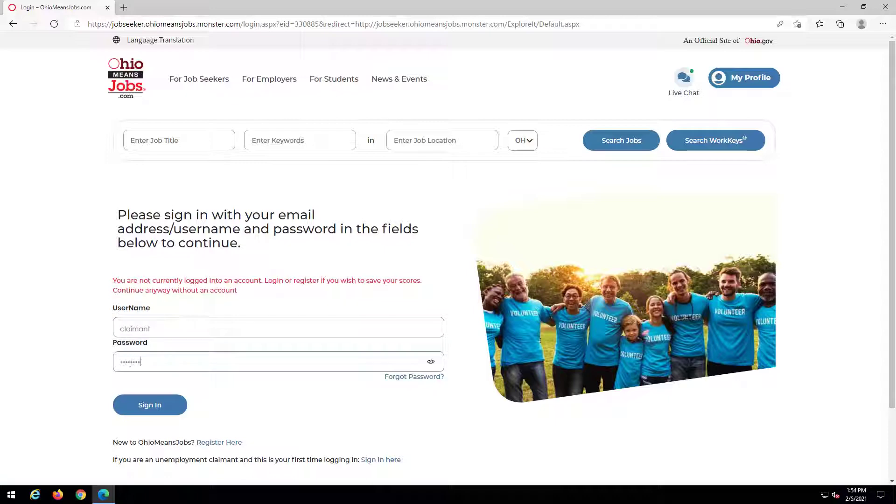
{"action": "left_click", "coordinate": [155, 403]}
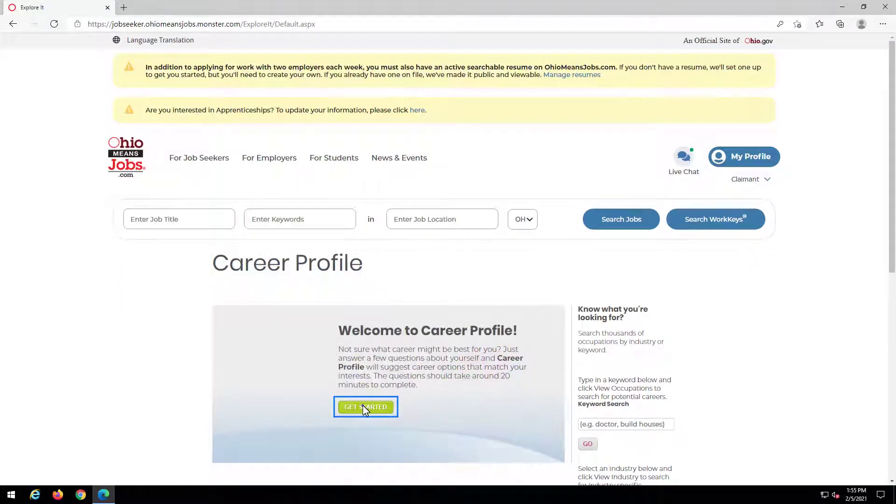
Start the Career Profile through Get Started and the How It Works page
{"action": "left_click", "coordinate": [363, 405]}
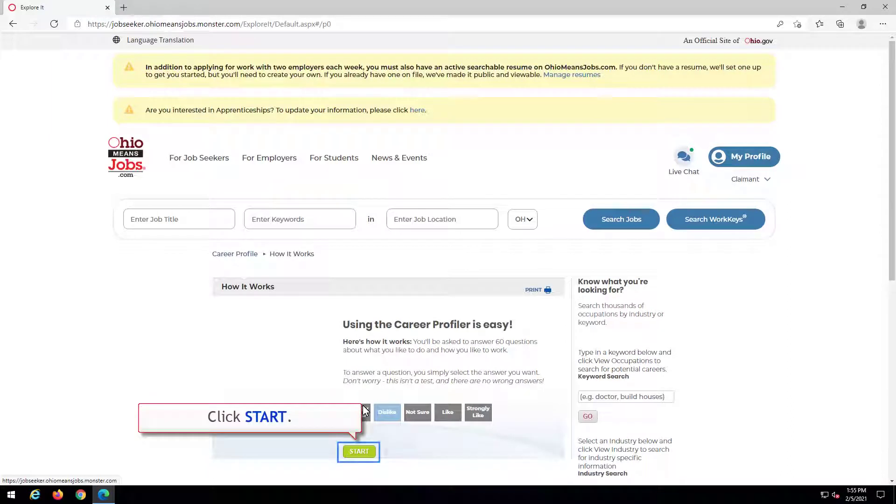
{"action": "left_click", "coordinate": [358, 451]}
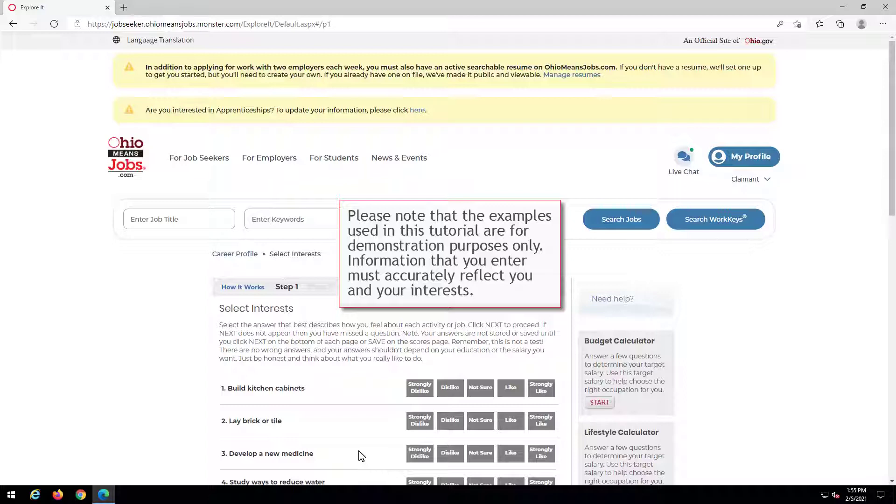
Rate questions 1–20, e.g. Like for kitchen cabinets, Strongly Like for composing music, Not Sure for rehabilitation therapy
{"action": "left_click", "coordinate": [513, 388]}
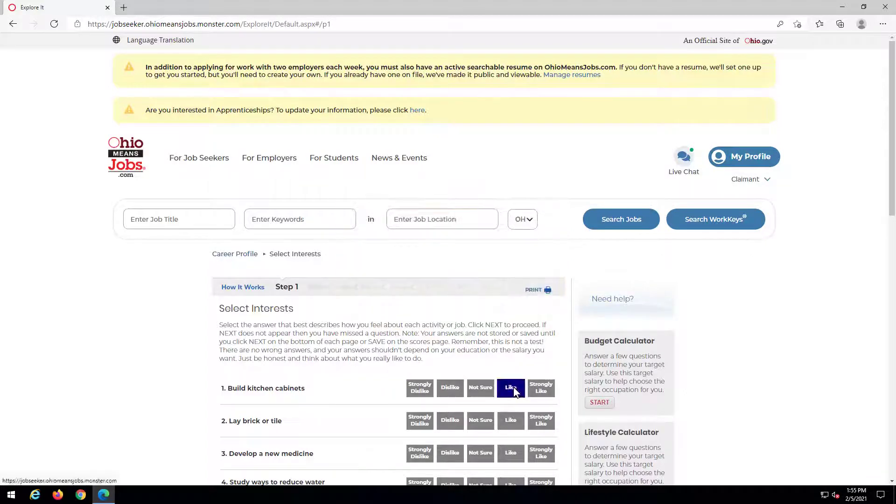
{"action": "left_click", "coordinate": [449, 454]}
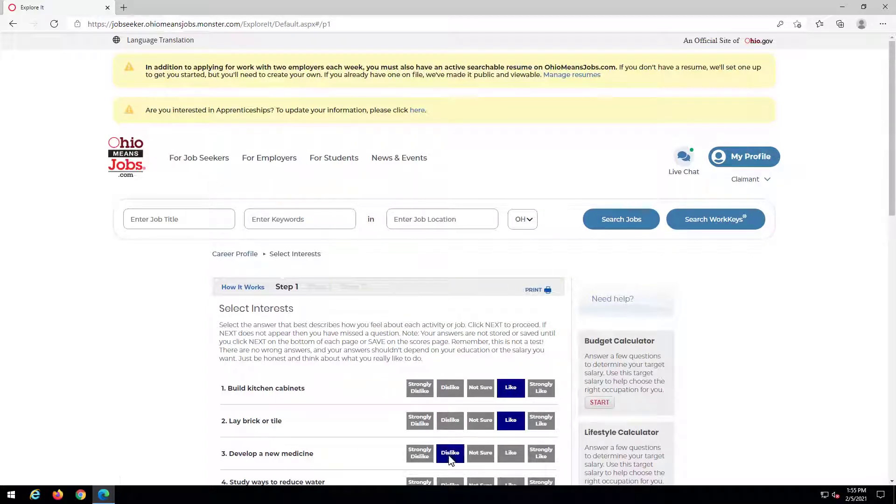
{"action": "left_click", "coordinate": [891, 407]}
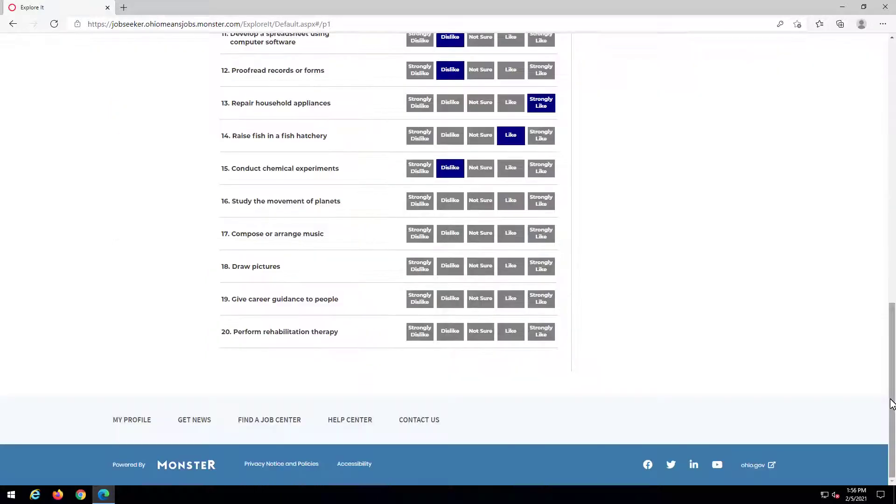
{"action": "left_click", "coordinate": [479, 201]}
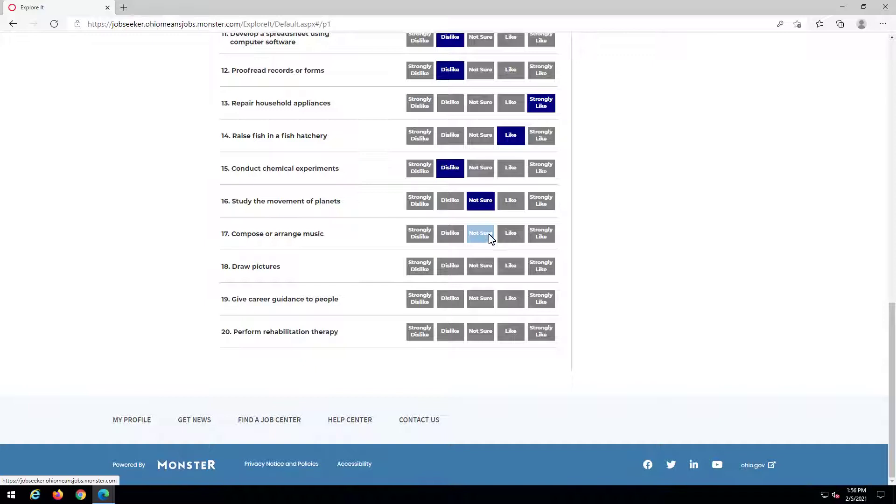
{"action": "left_click", "coordinate": [541, 235]}
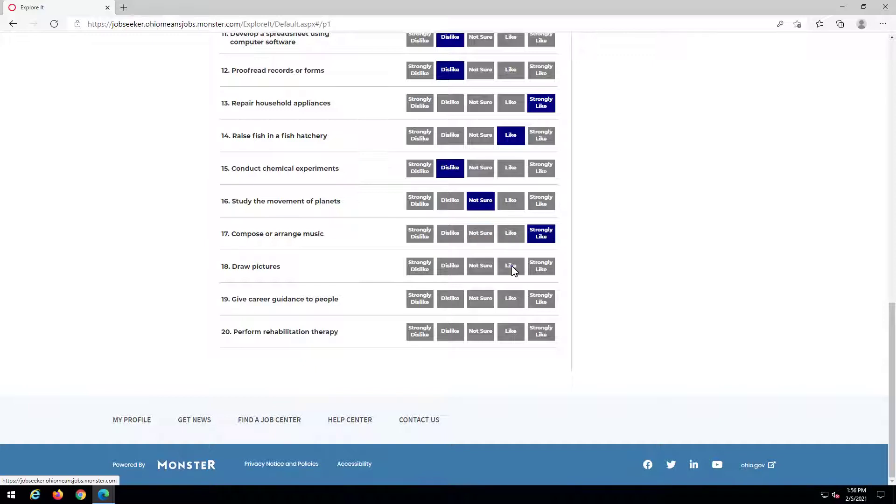
{"action": "left_click", "coordinate": [512, 265]}
{"action": "left_click", "coordinate": [480, 332]}
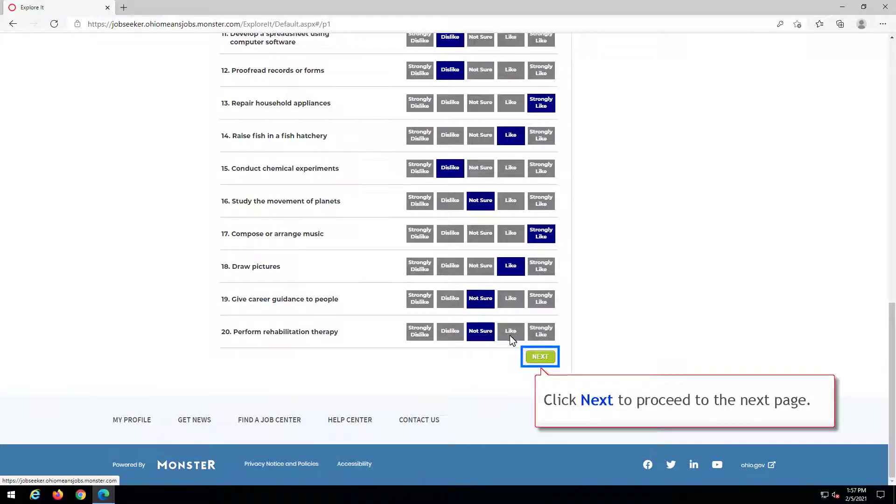
Rate questions 21–40, including Dislike for 23 and Not Sure for 39 and 40
{"action": "left_click", "coordinate": [542, 358]}
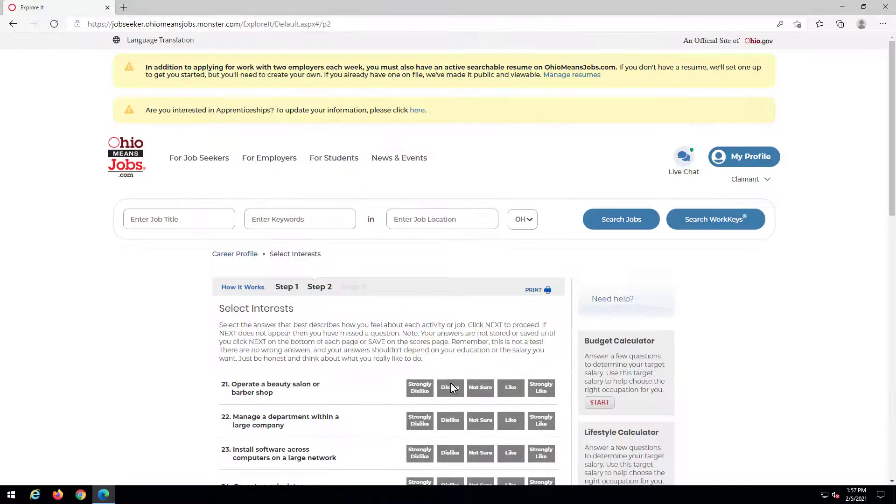
{"action": "left_click", "coordinate": [449, 453]}
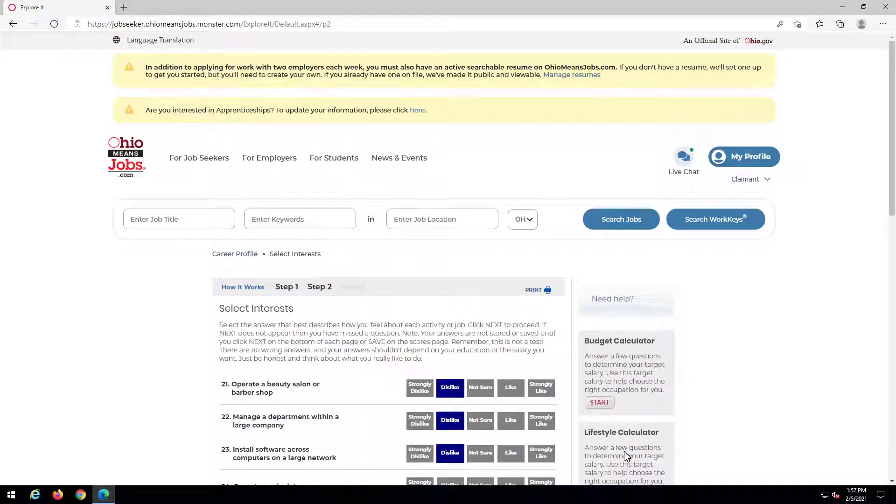
{"action": "left_click", "coordinate": [892, 427]}
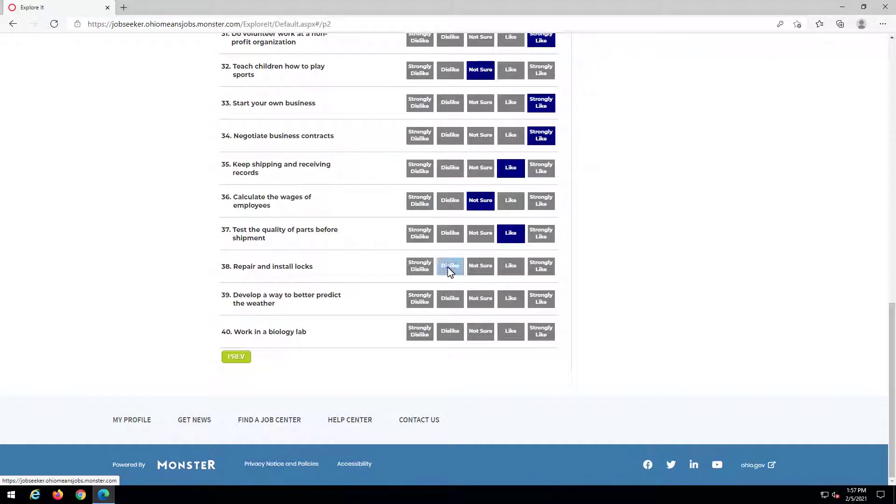
{"action": "left_click", "coordinate": [477, 296]}
{"action": "left_click", "coordinate": [482, 332]}
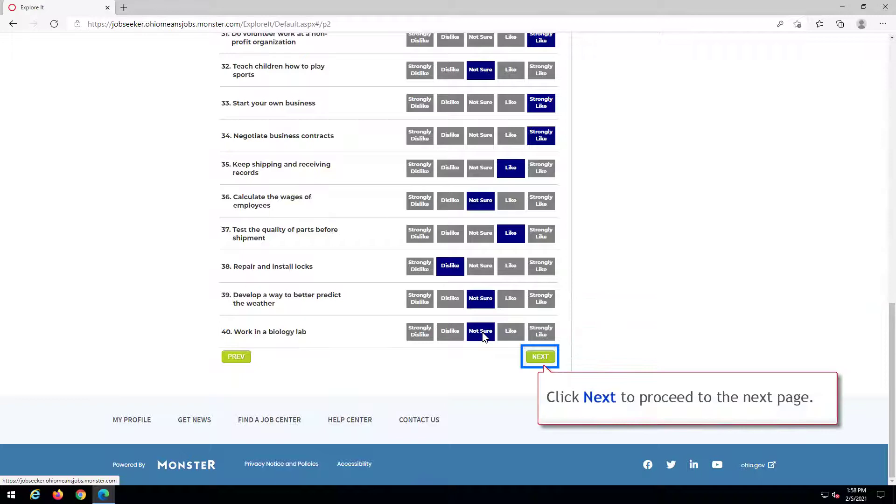
{"action": "left_click", "coordinate": [543, 357]}
Rate questions 41–60 and get the scores: Artistic 36, Realistic 27, Social 27
{"action": "left_click", "coordinate": [479, 388]}
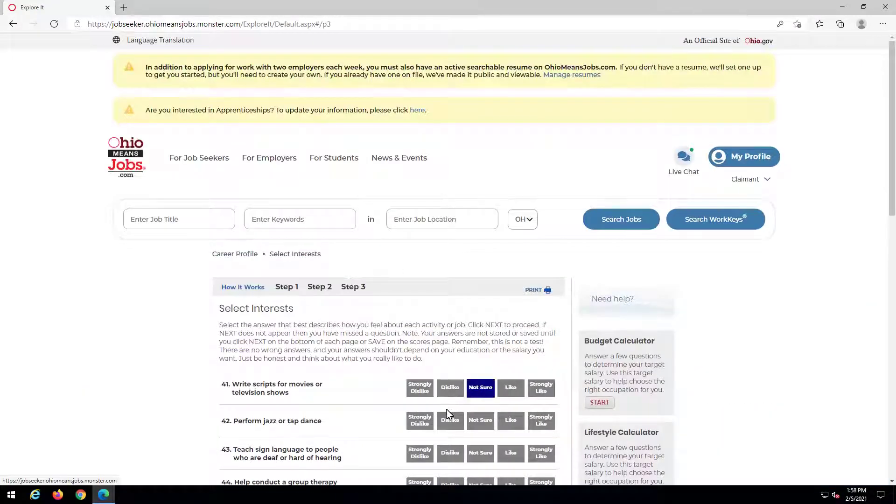
{"action": "left_click", "coordinate": [543, 420]}
{"action": "left_click", "coordinate": [484, 452]}
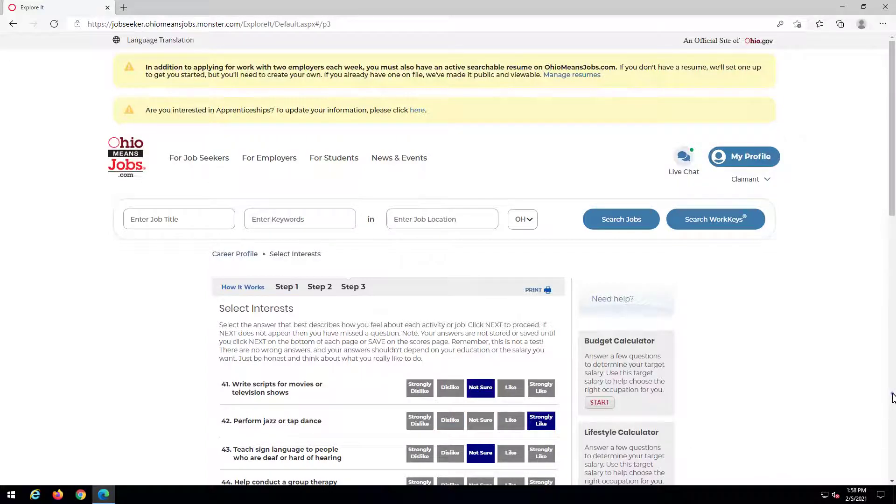
{"action": "scroll", "coordinate": [892, 398], "scroll_direction": "down", "scroll_amount": 15}
{"action": "left_click", "coordinate": [451, 268]}
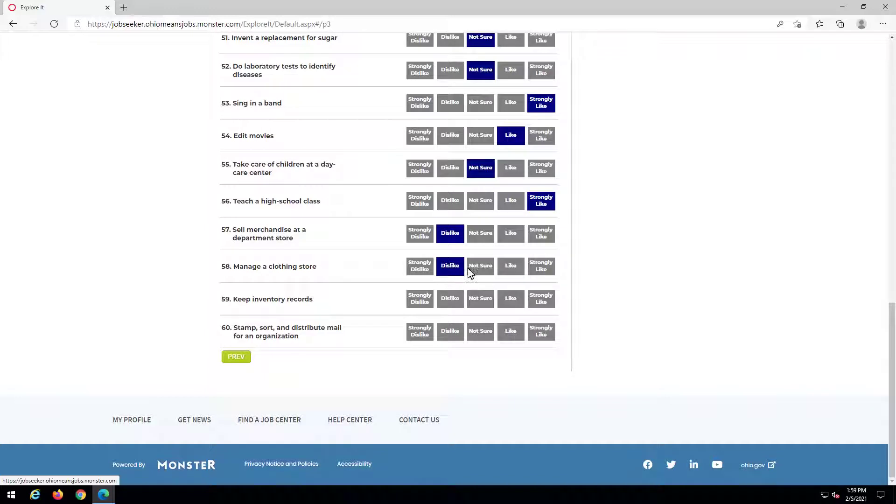
{"action": "left_click", "coordinate": [483, 332]}
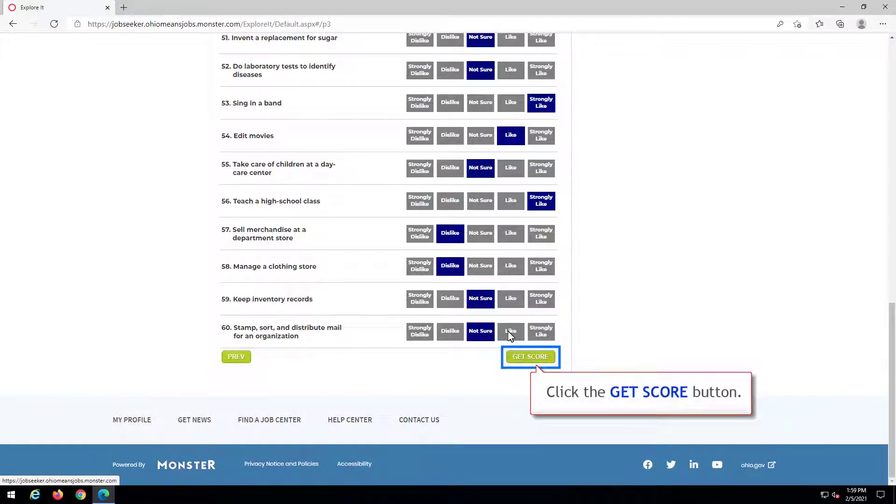
{"action": "left_click", "coordinate": [538, 356]}
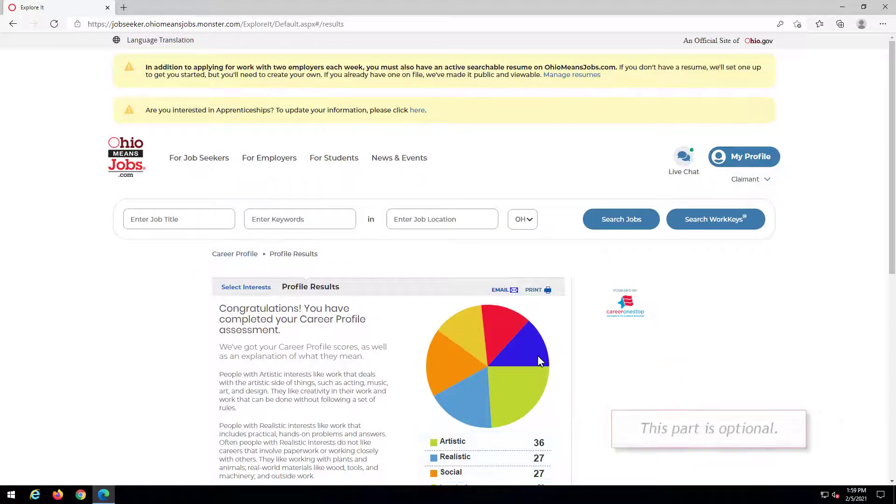
{"action": "left_click", "coordinate": [893, 379]}
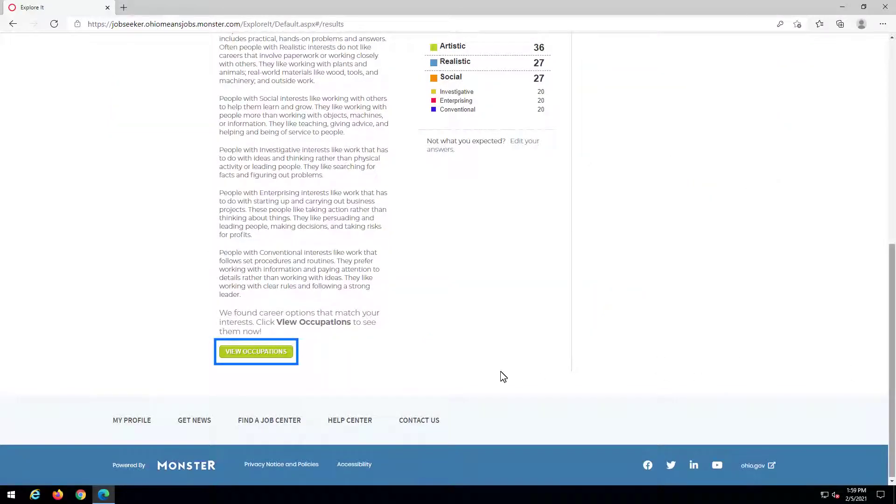
Open the matched occupations and the Stone Cutters and Carvers, Manufacturing details
{"action": "left_click", "coordinate": [249, 351]}
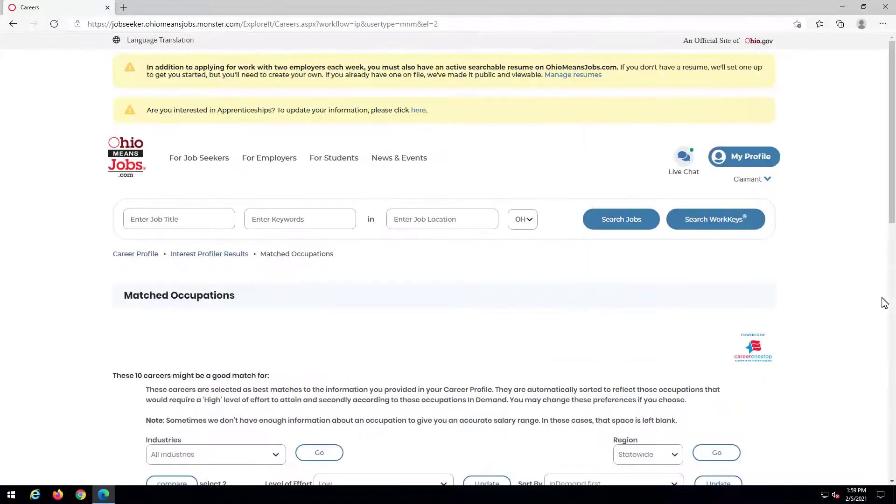
{"action": "left_click", "coordinate": [893, 285]}
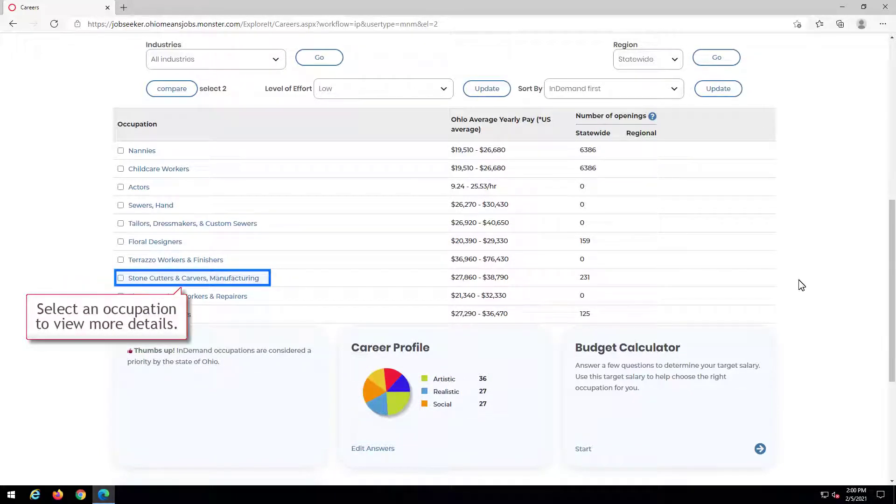
{"action": "left_click", "coordinate": [160, 279]}
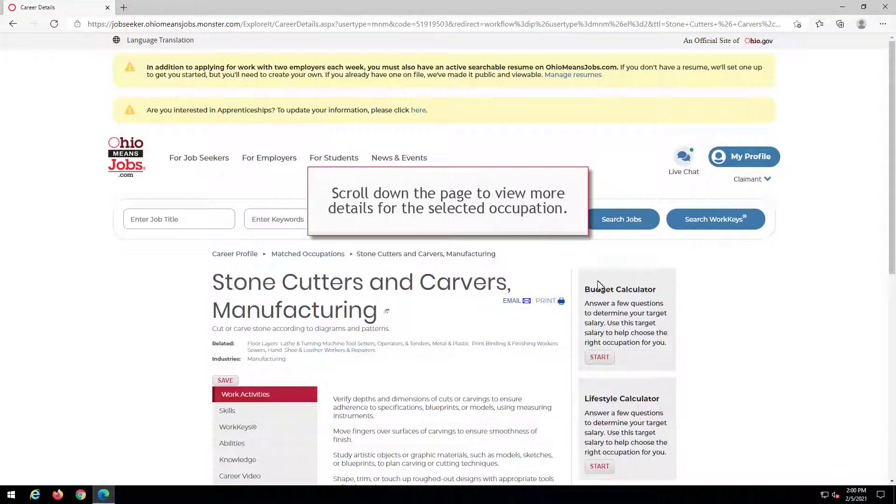
Scroll through the Stone Cutters and Carvers work activities and back up
{"action": "scroll", "coordinate": [891, 211], "scroll_direction": "down", "scroll_amount": 8}
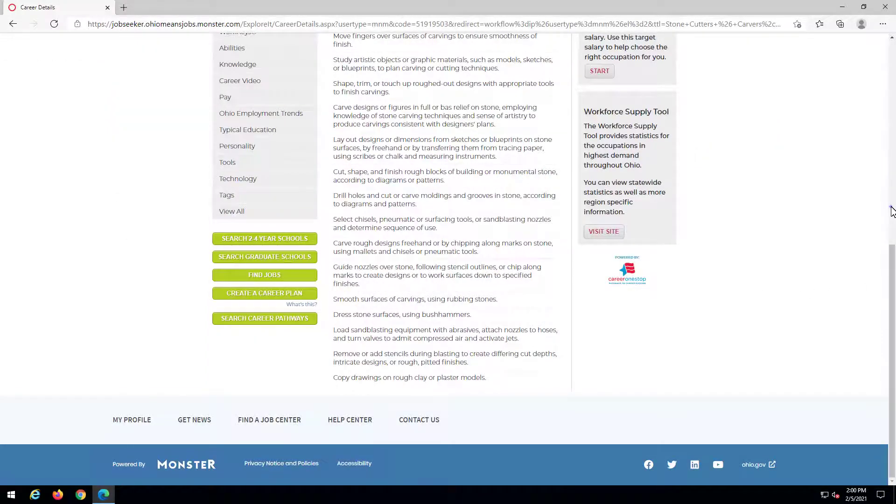
{"action": "scroll", "coordinate": [891, 211], "scroll_direction": "up", "scroll_amount": 8}
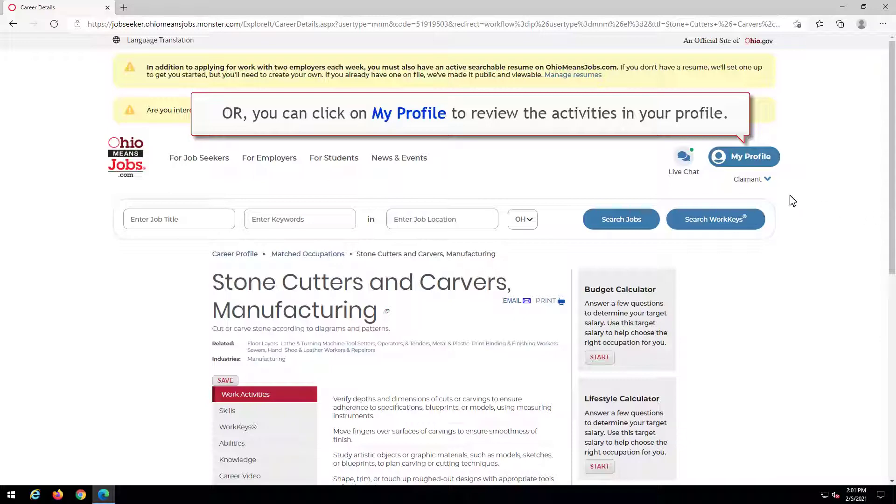
{"action": "left_click", "coordinate": [749, 155]}
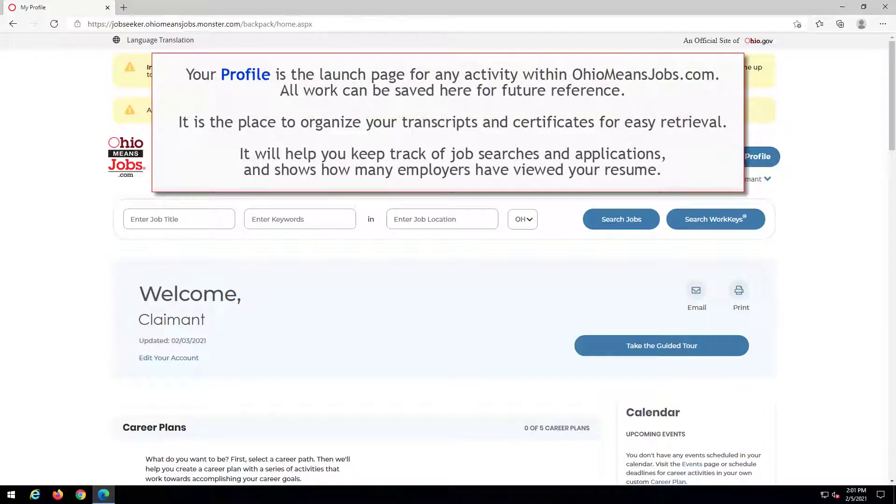